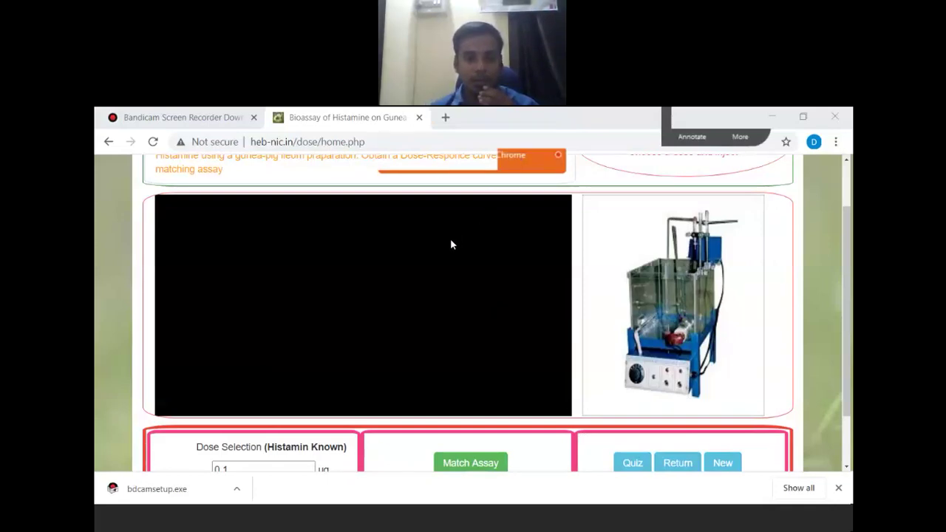
# Inject the default 0.1 µg dose of known histamine into the guinea-pig ileum preparation
pyautogui.scroll(1, 447, 244)
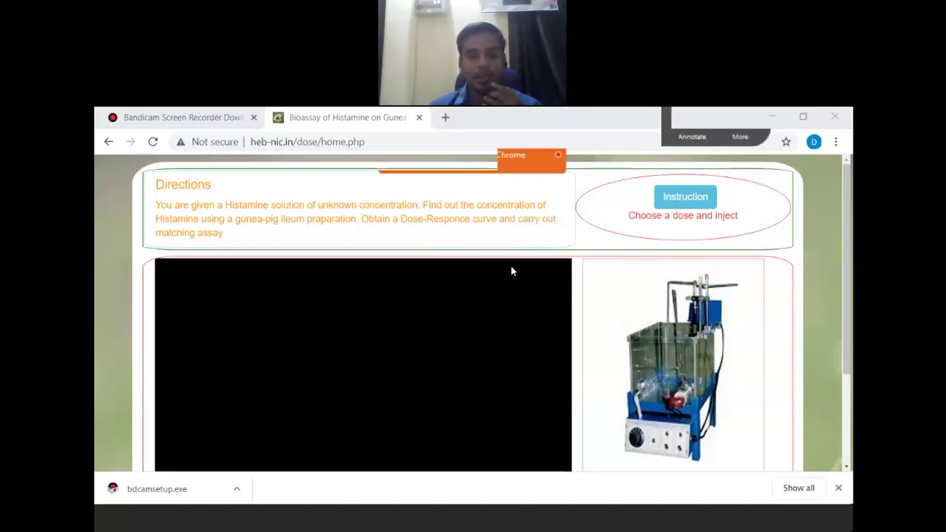
pyautogui.scroll(-2, 500, 271)
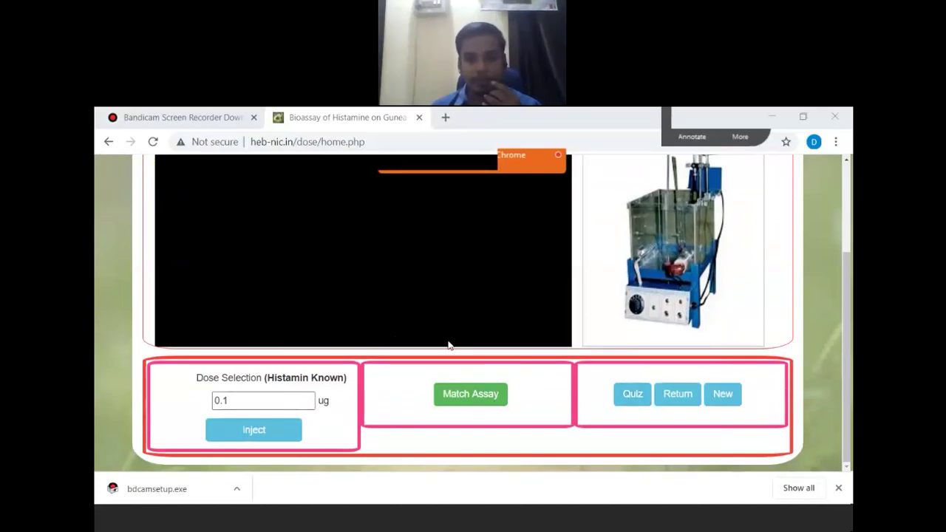
pyautogui.scroll(2, 528, 345)
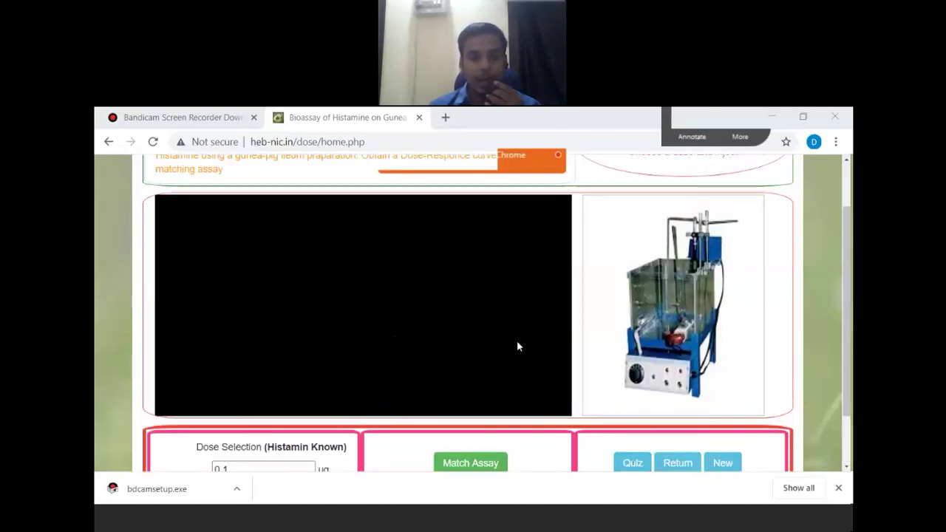
pyautogui.scroll(-2, 518, 344)
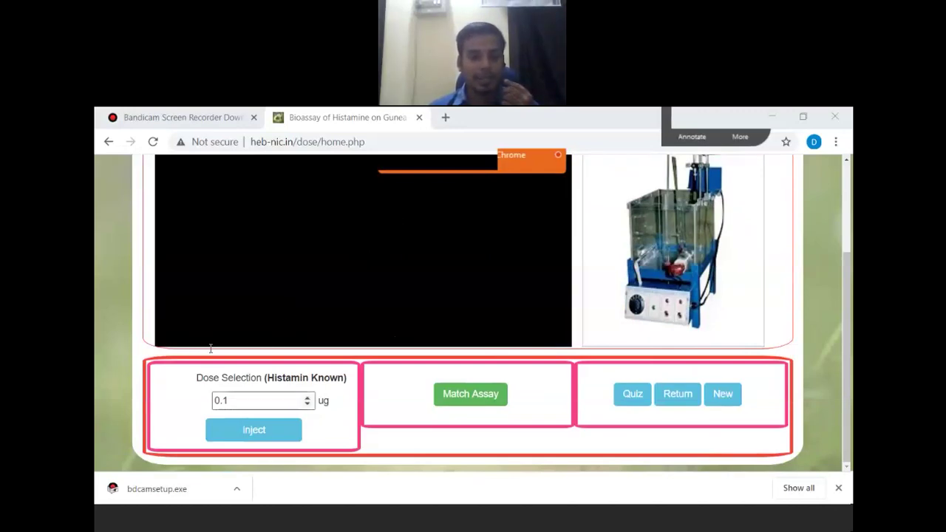
pyautogui.press('Tab')
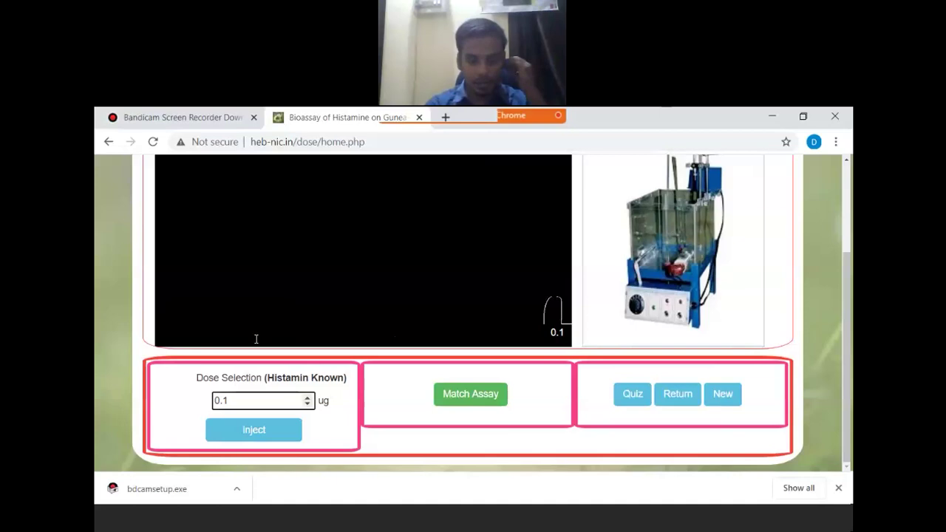
# Set the known histamine dose to 0.2 µg and inject it
pyautogui.write('2')
pyautogui.press('BackSpace')
pyautogui.press('BackSpace')
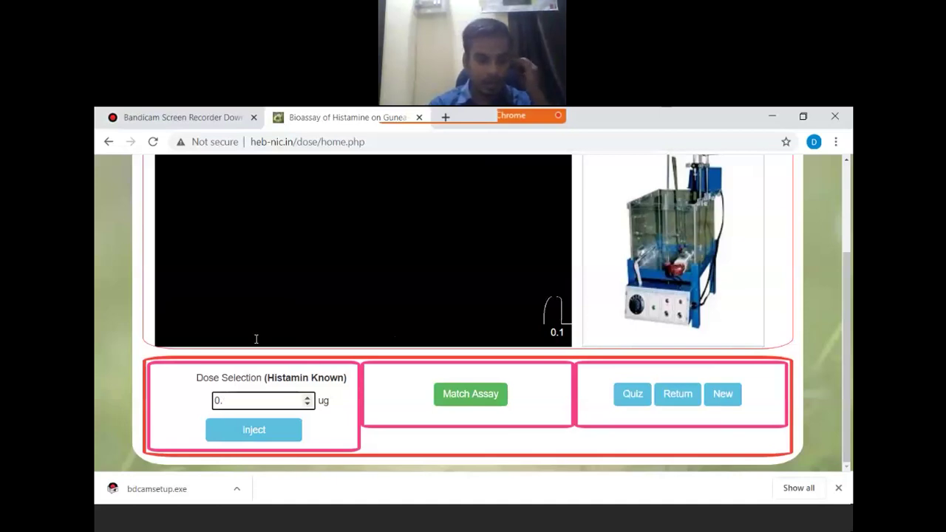
pyautogui.write('2')
pyautogui.press('Tab')
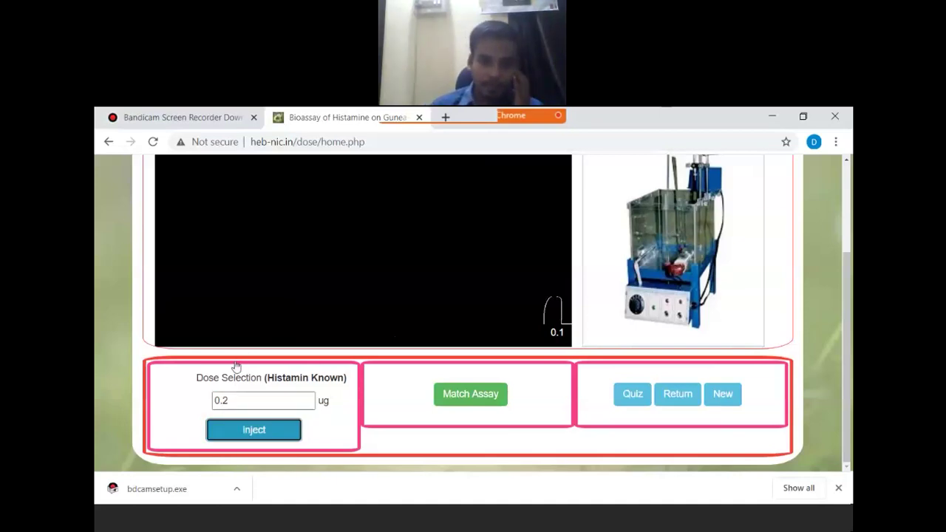
pyautogui.press('Return')
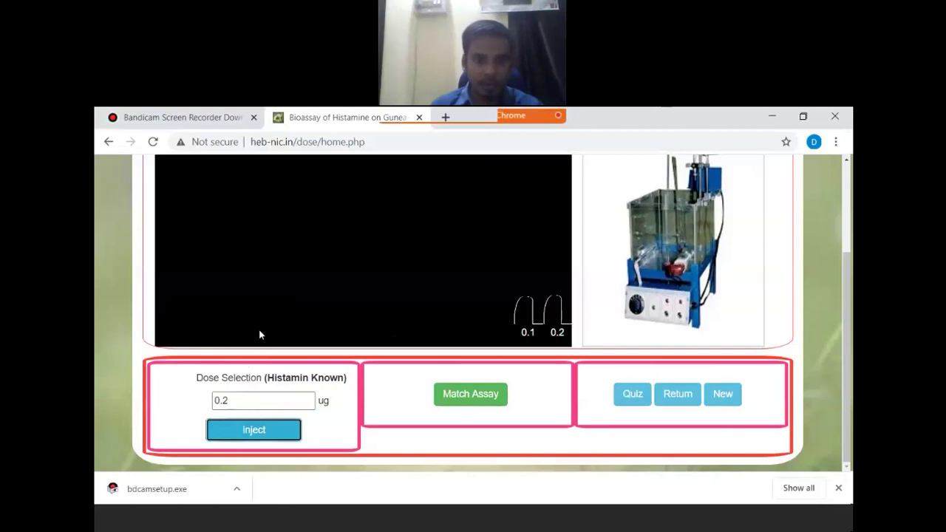
# Change the known histamine dose to 0.4 µg and inject it into the organ bath
pyautogui.hotkey('shift', 'Tab')
pyautogui.press('BackSpace')
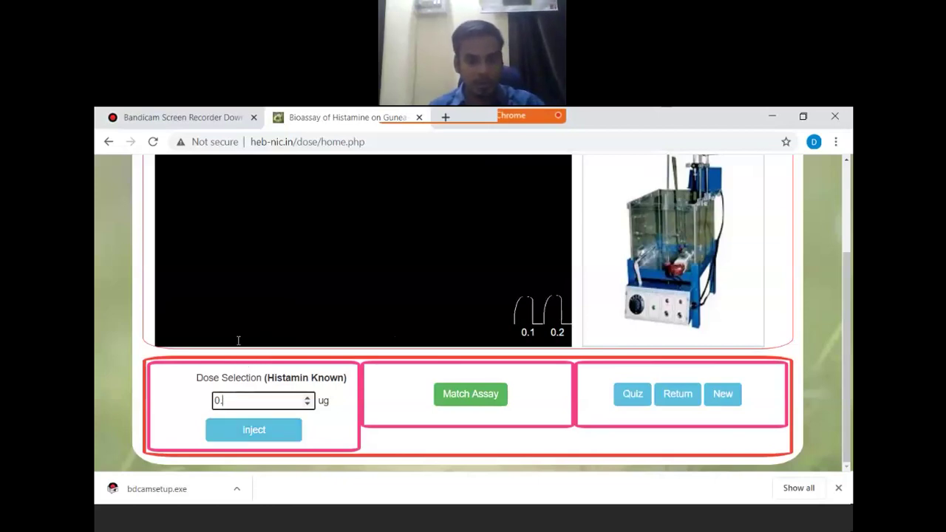
pyautogui.write('4')
pyautogui.press('Tab')
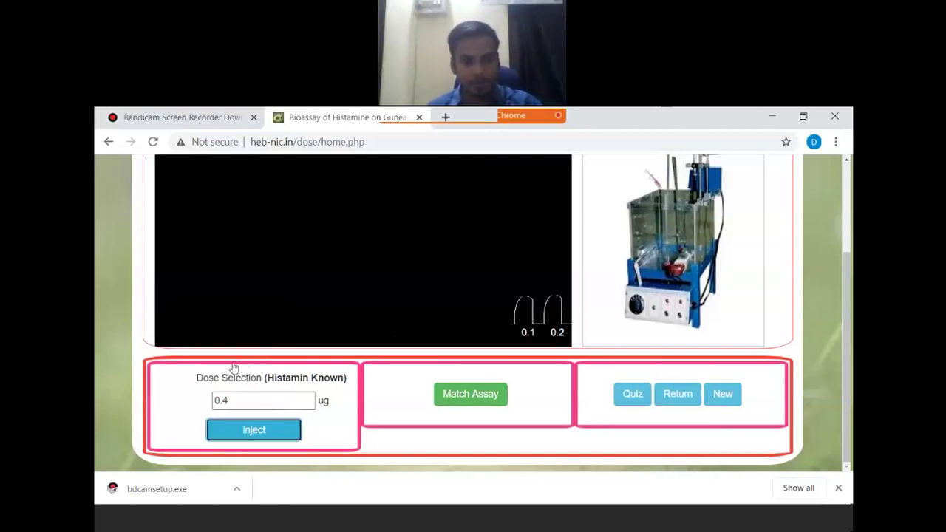
pyautogui.press('Return')
# Raise the known histamine dose to 0.8 µg and inject it
pyautogui.hotkey('shift', 'Tab')
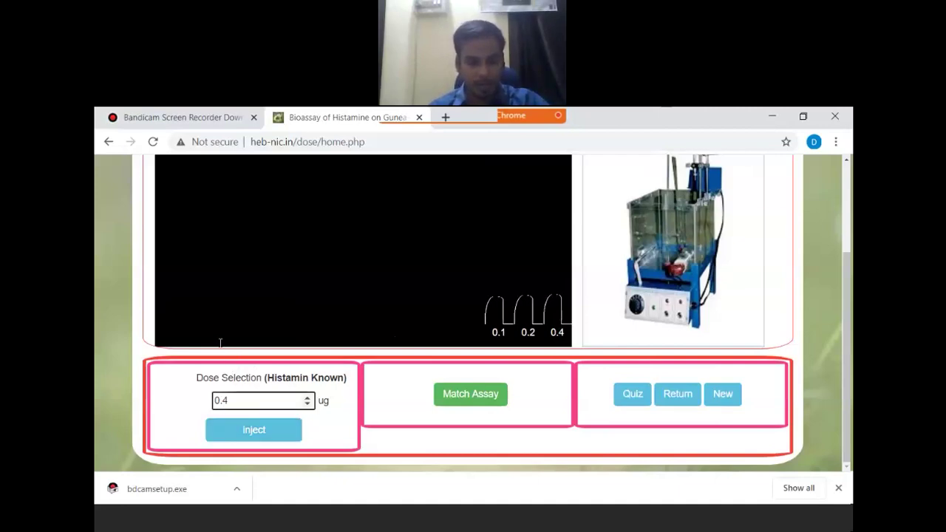
pyautogui.press('BackSpace')
pyautogui.write('8')
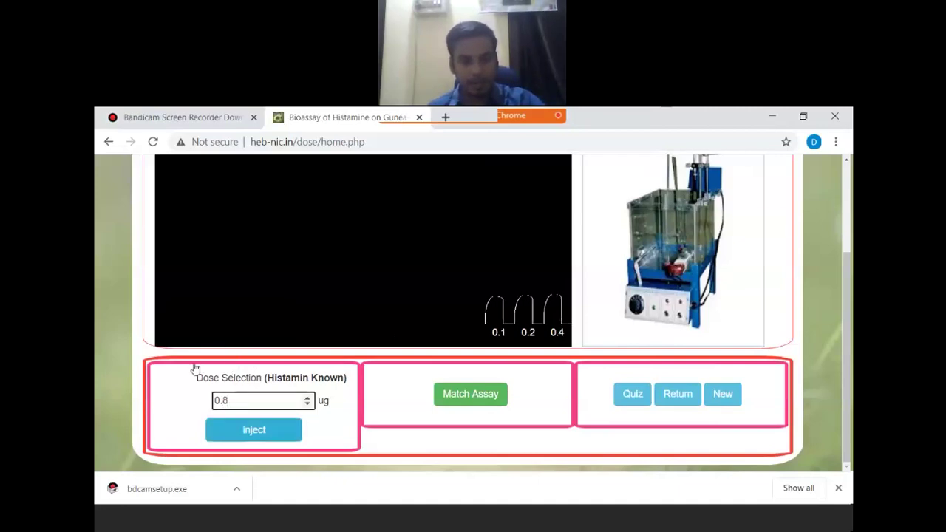
pyautogui.press('Tab')
pyautogui.press('Return')
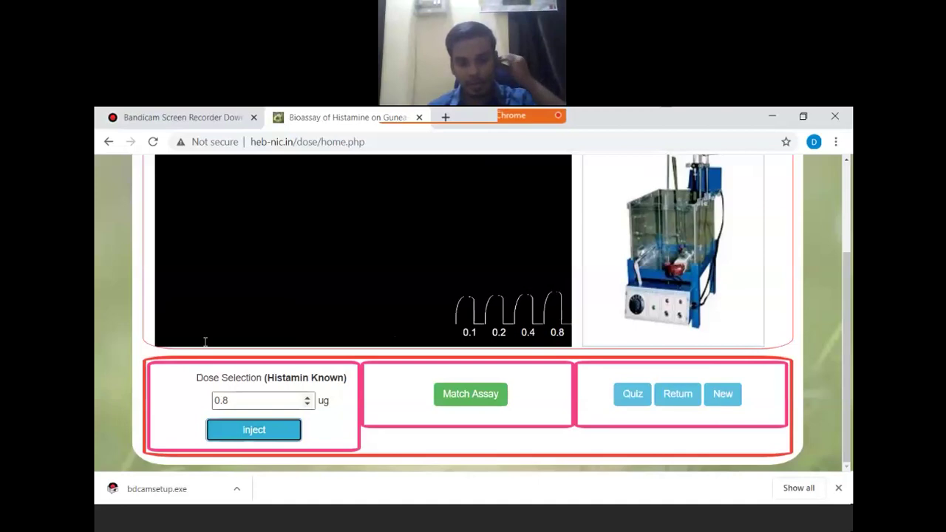
pyautogui.press('Return')
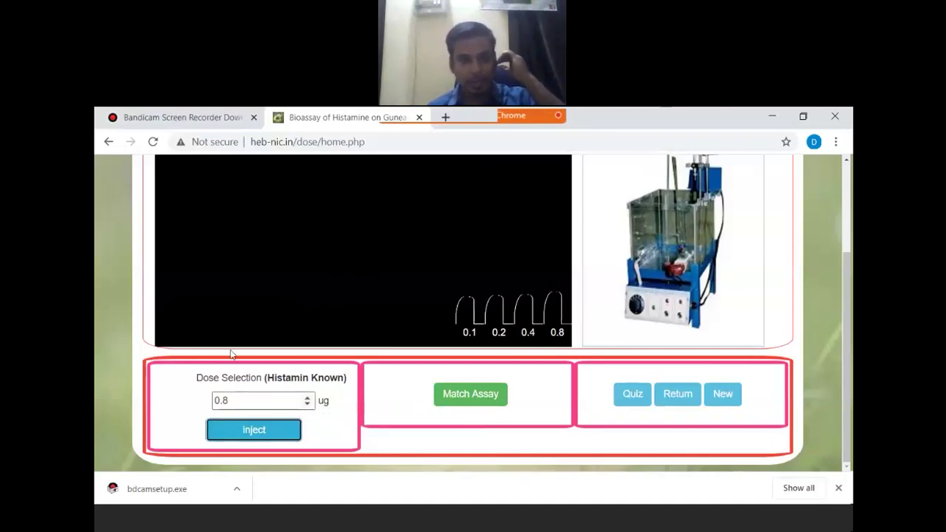
# Replace the known histamine dose with 1.6 µg and inject it
pyautogui.hotkey('shift', 'Tab')
pyautogui.press('BackSpace')
pyautogui.press('BackSpace')
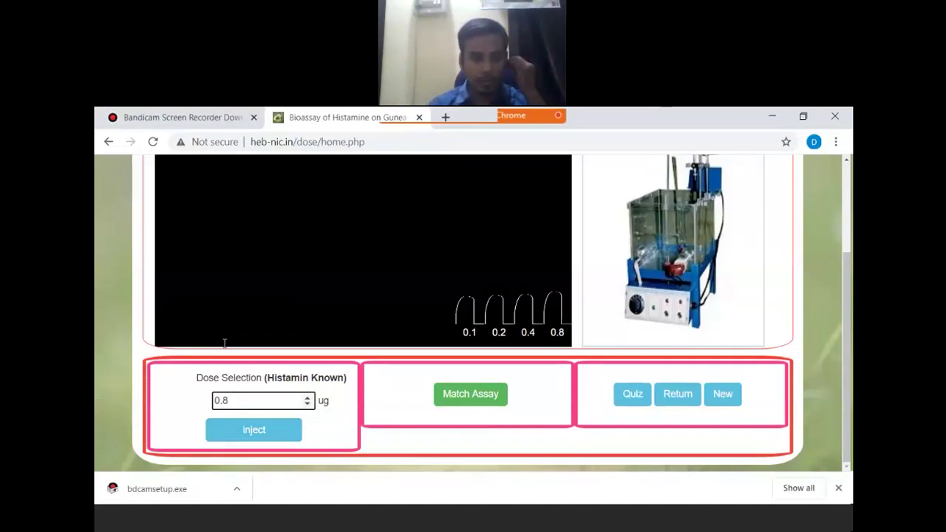
pyautogui.press('BackSpace')
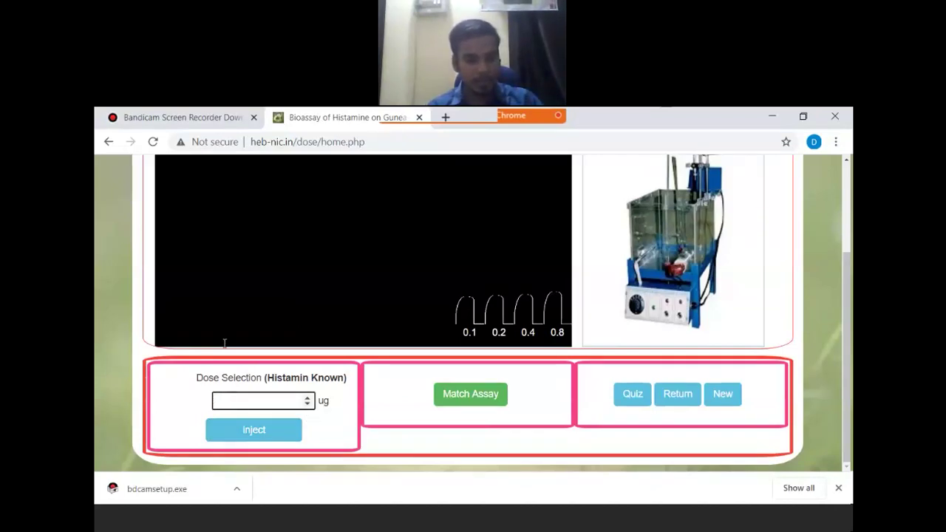
pyautogui.write('1.6')
pyautogui.press('Tab')
pyautogui.press('Return')
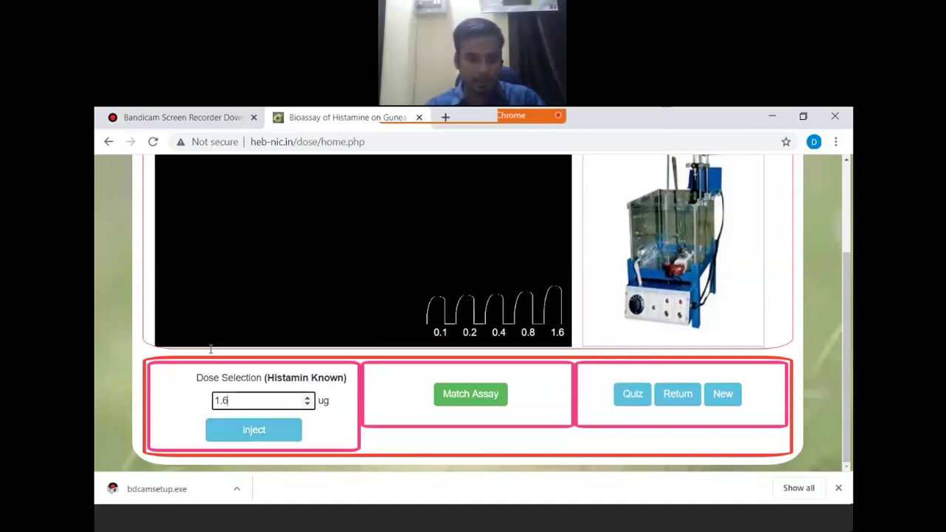
# Enter a known histamine dose of 3.2 µg and inject it into the preparation
pyautogui.press('BackSpace')
pyautogui.press('BackSpace')
pyautogui.press('BackSpace')
pyautogui.write('3')
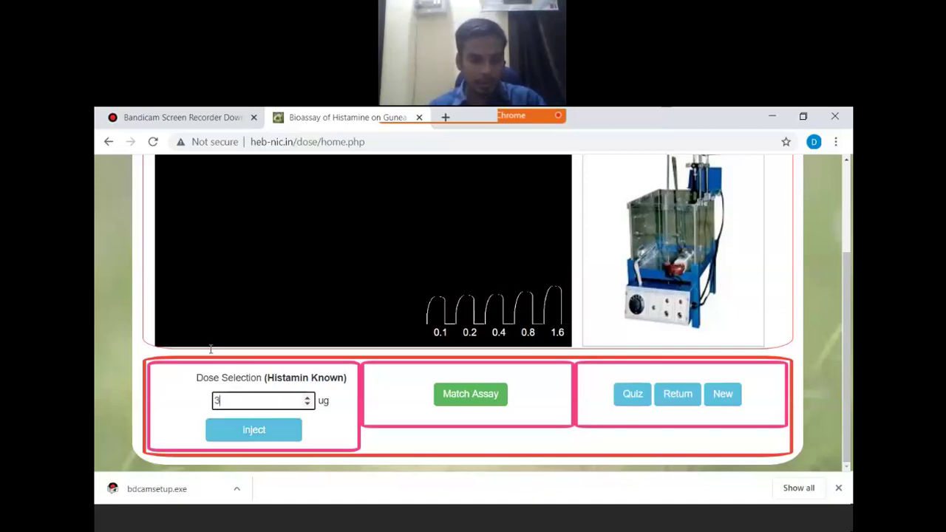
pyautogui.write('.2')
pyautogui.press('Tab')
pyautogui.press('Return')
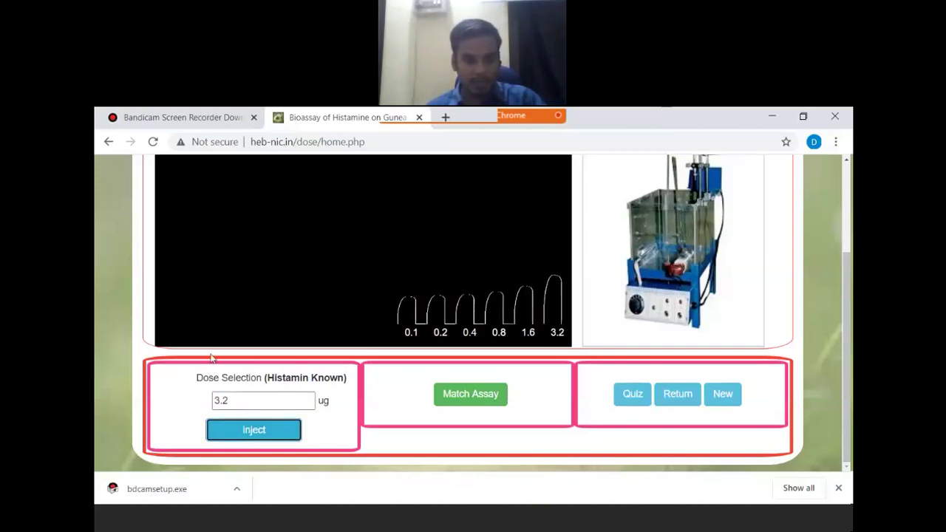
# Set the known histamine dose to 6.4 µg and inject it into the preparation
pyautogui.press('BackSpace')
pyautogui.press('BackSpace')
pyautogui.press('BackSpace')
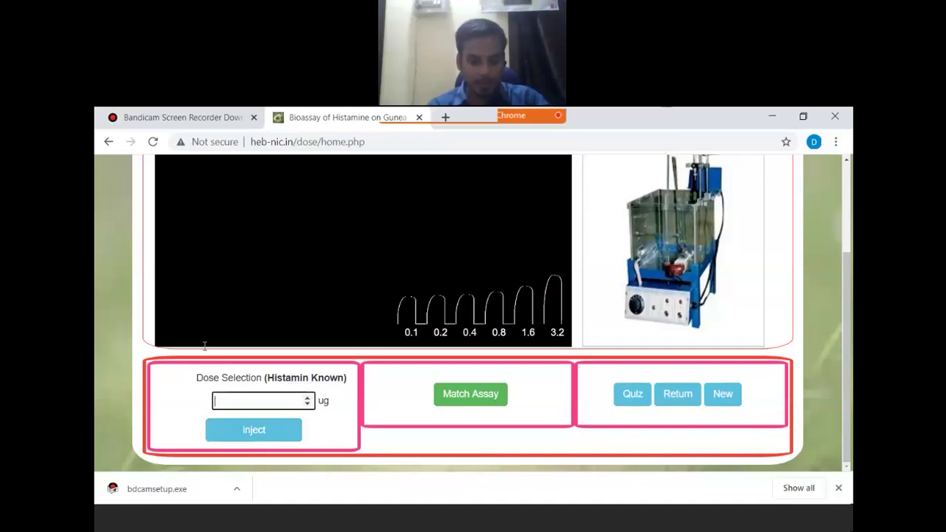
pyautogui.write('6.')
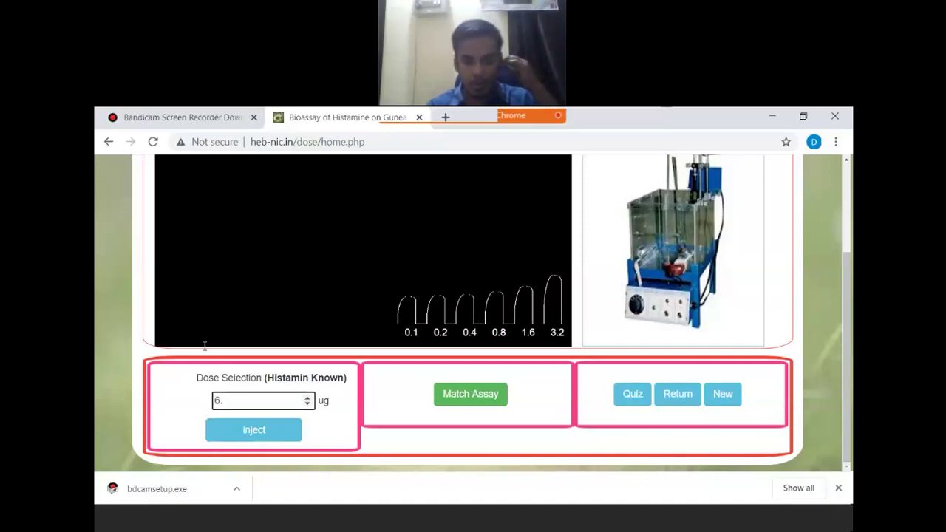
pyautogui.write('4')
pyautogui.press('Tab')
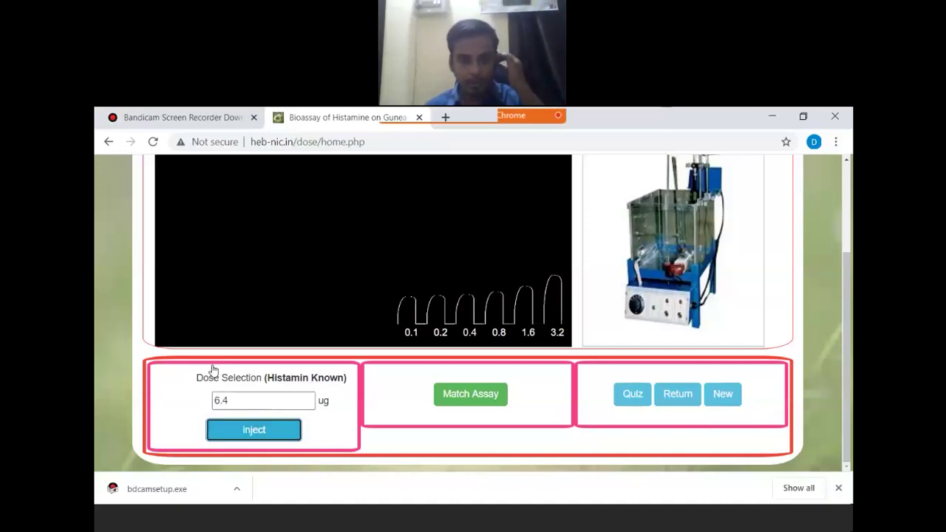
pyautogui.press('Return')
pyautogui.press('Return')
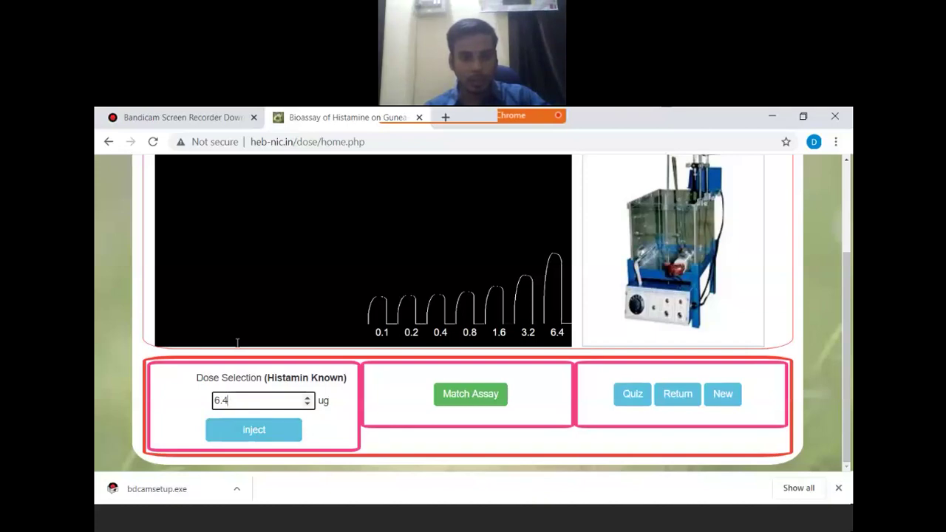
# Increase the known histamine dose to 13.2 µg and inject it
pyautogui.press('BackSpace')
pyautogui.press('BackSpace')
pyautogui.press('BackSpace')
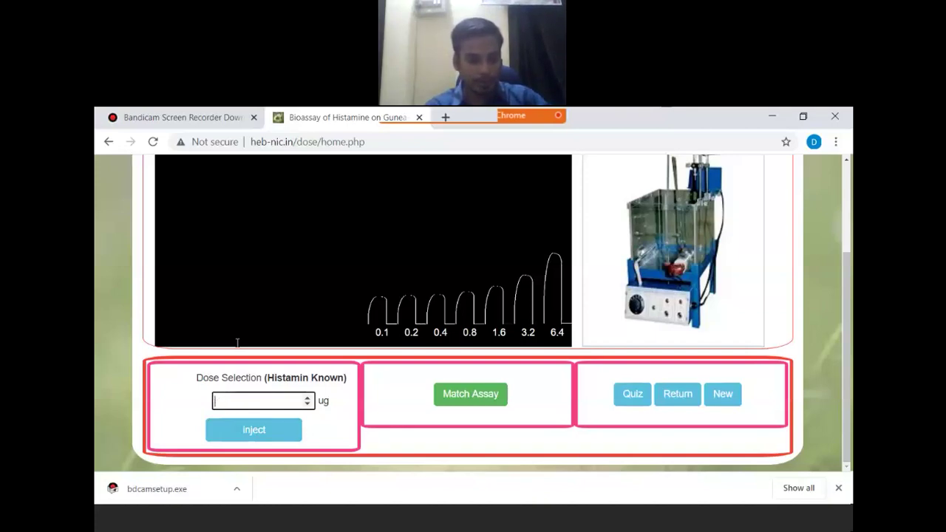
pyautogui.write('13')
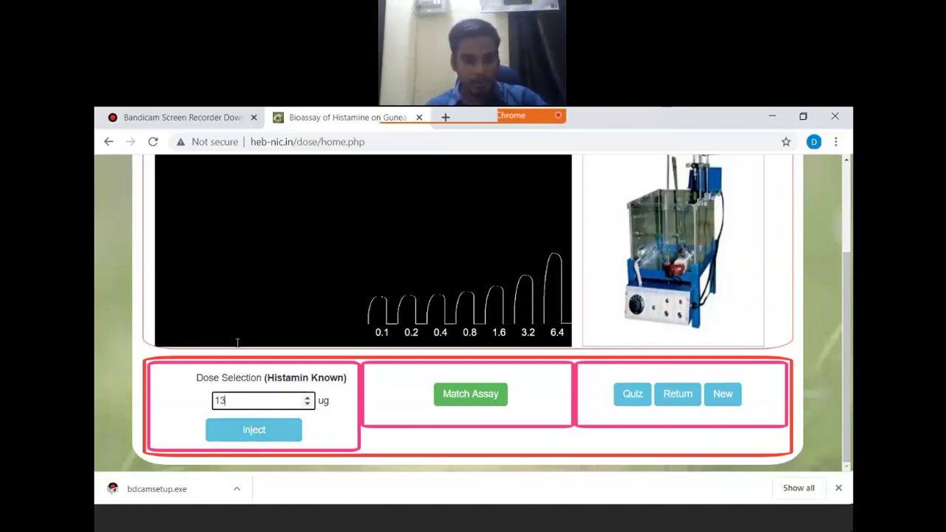
pyautogui.write('.2')
pyautogui.press('Tab')
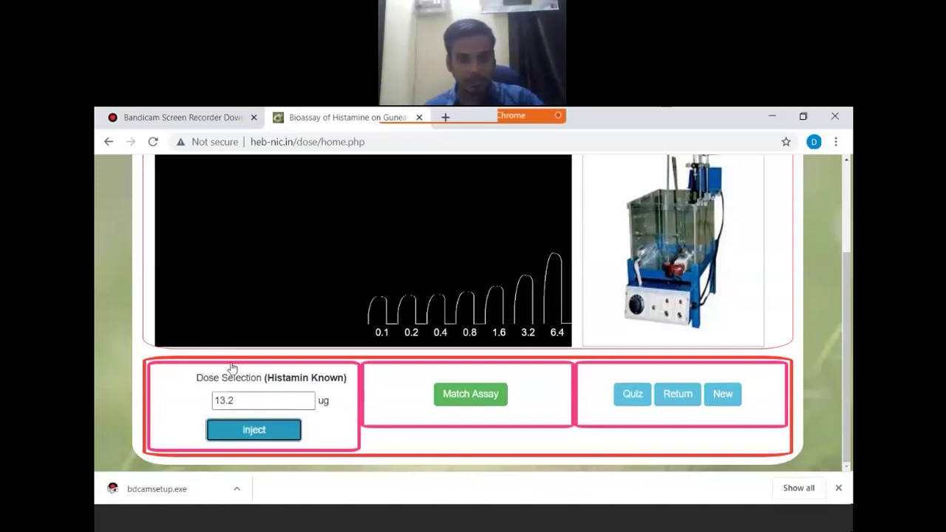
pyautogui.press('Return')
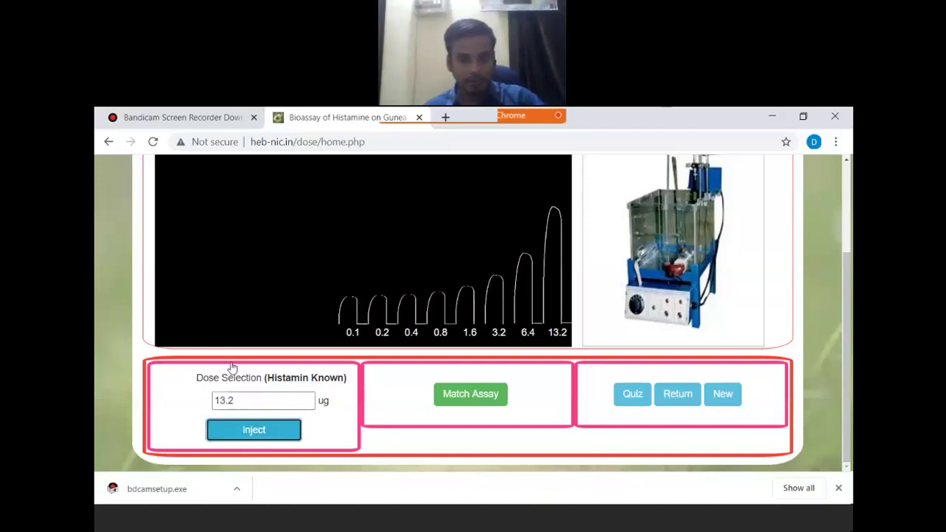
# Replace the known histamine dose with 26.4 µg and inject it to extend the dose-response recording
pyautogui.hotkey('shift', 'Tab')
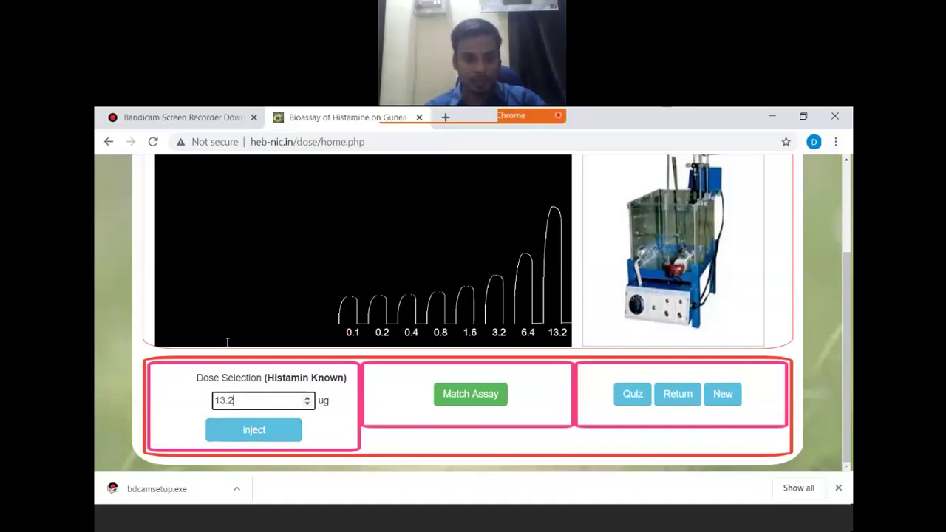
pyautogui.press('BackSpace')
pyautogui.press('BackSpace')
pyautogui.press('BackSpace')
pyautogui.press('BackSpace')
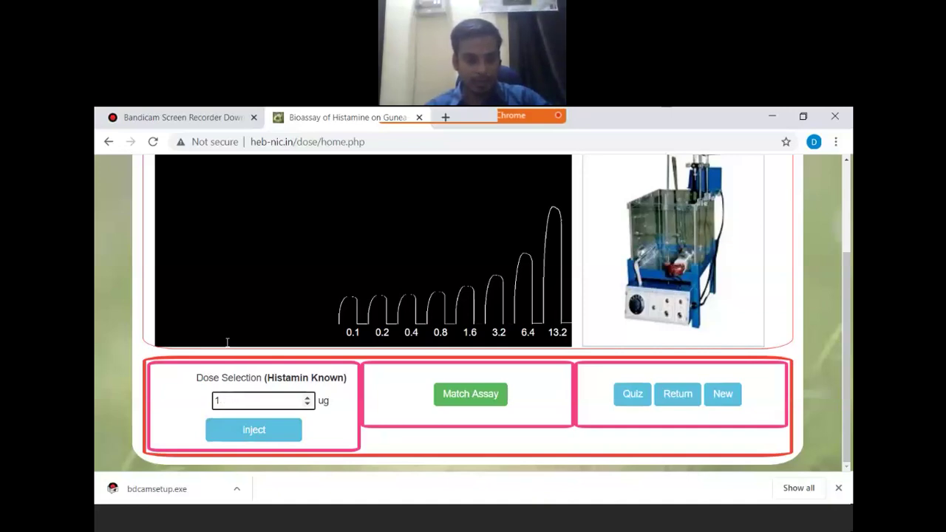
pyautogui.write('26.4')
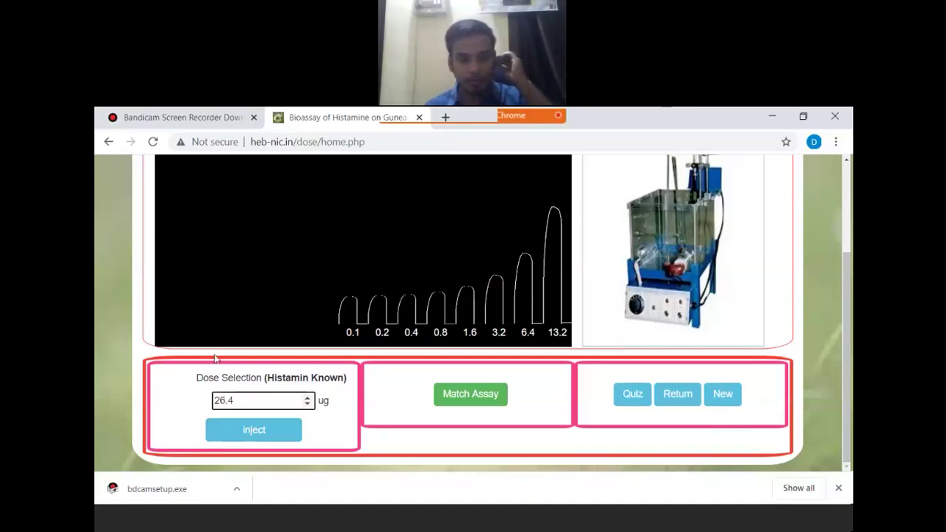
pyautogui.press('Tab')
pyautogui.press('Return')
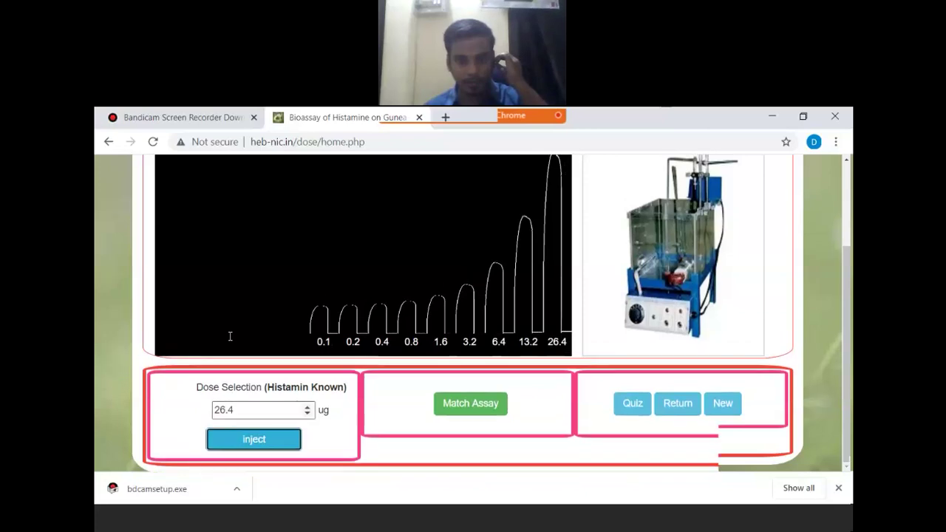
# Inject a known histamine dose of 53.2 µg and view the full dose-response recording
pyautogui.scroll(1, 229, 336)
pyautogui.scroll(-1, 229, 335)
pyautogui.scroll(1, 229, 340)
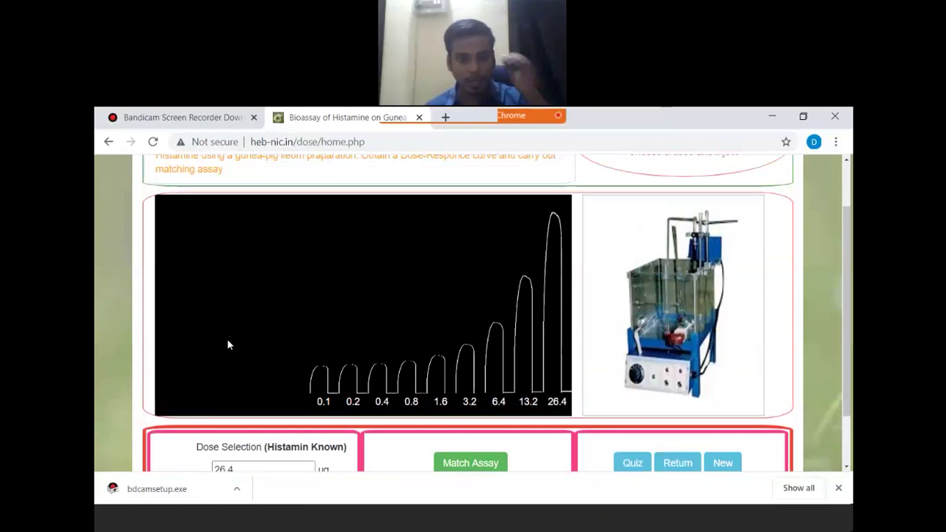
pyautogui.scroll(-1, 227, 338)
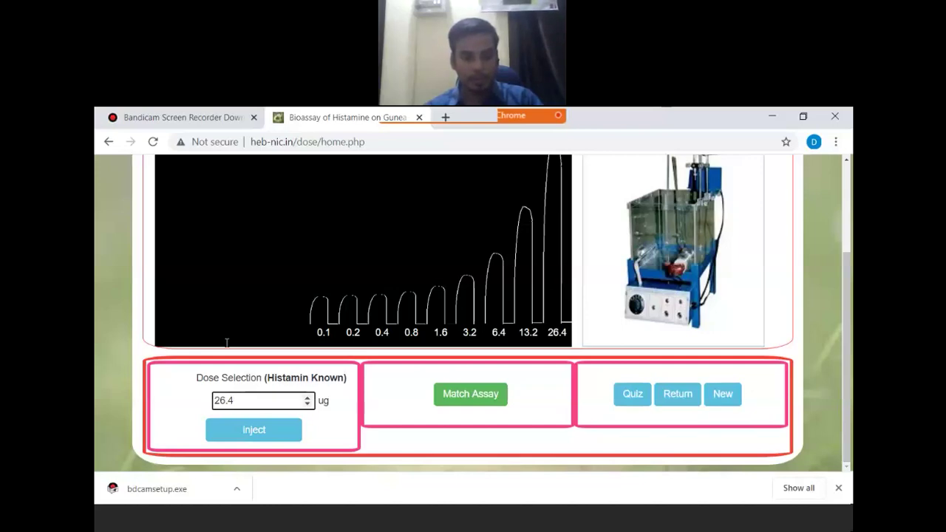
pyautogui.press('BackSpace')
pyautogui.press('BackSpace')
pyautogui.press('BackSpace')
pyautogui.press('BackSpace')
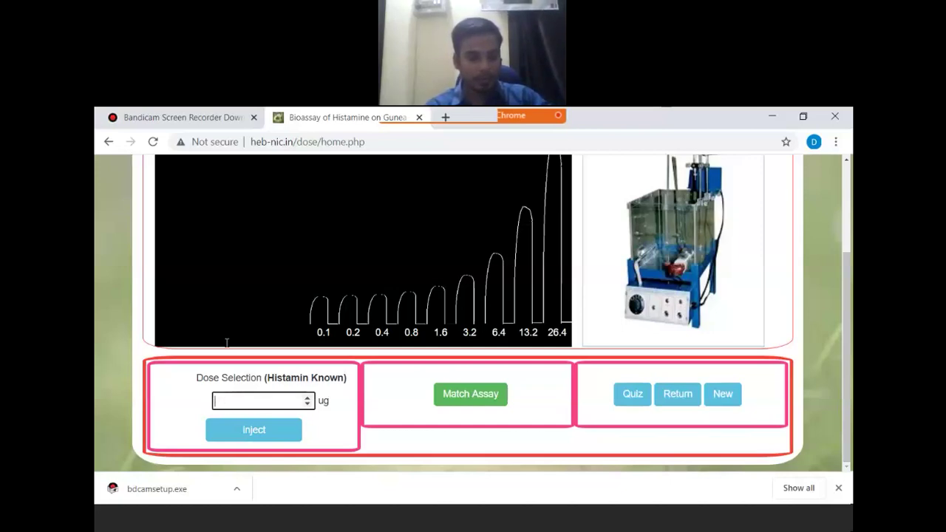
pyautogui.write('52')
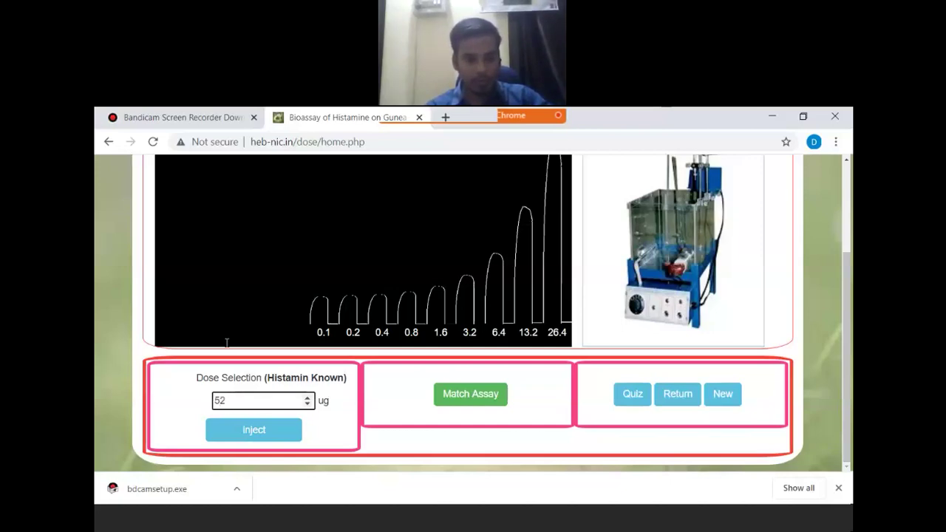
pyautogui.press('BackSpace')
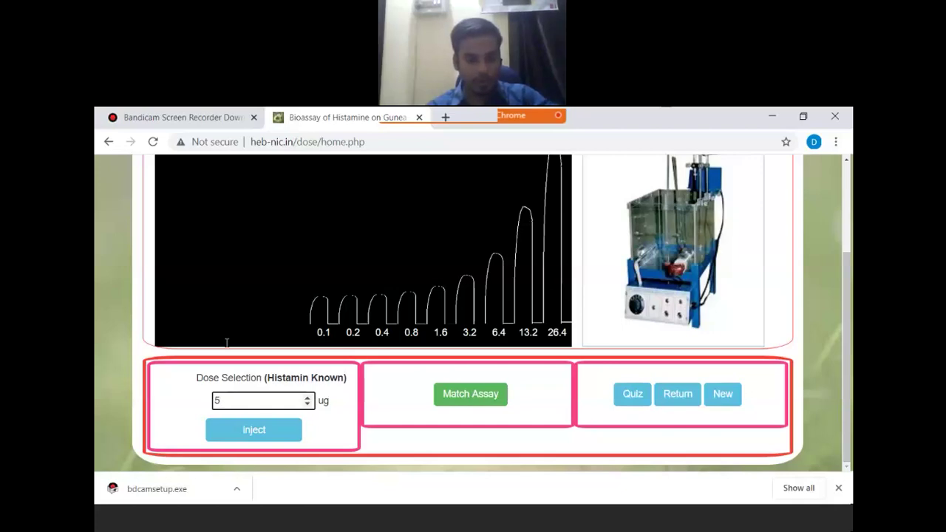
pyautogui.write('3.')
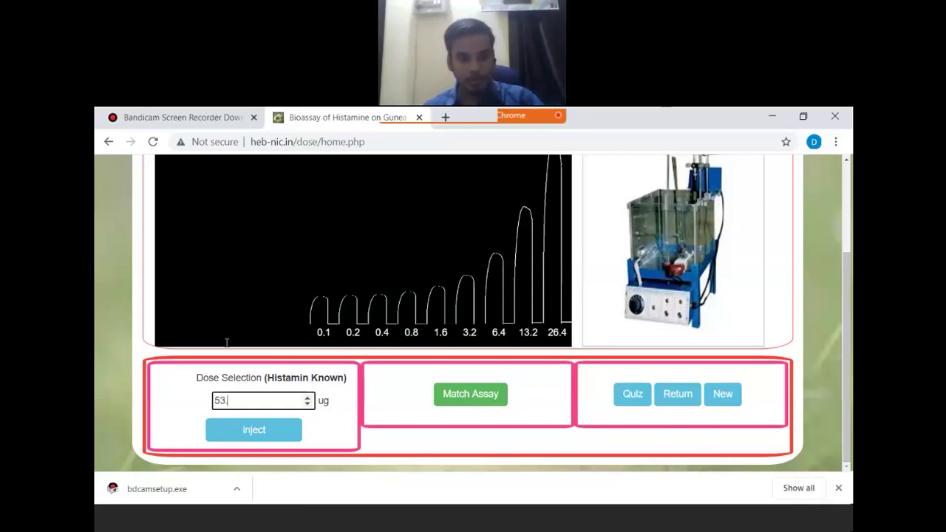
pyautogui.write('2')
pyautogui.press('Tab')
pyautogui.press('Return')
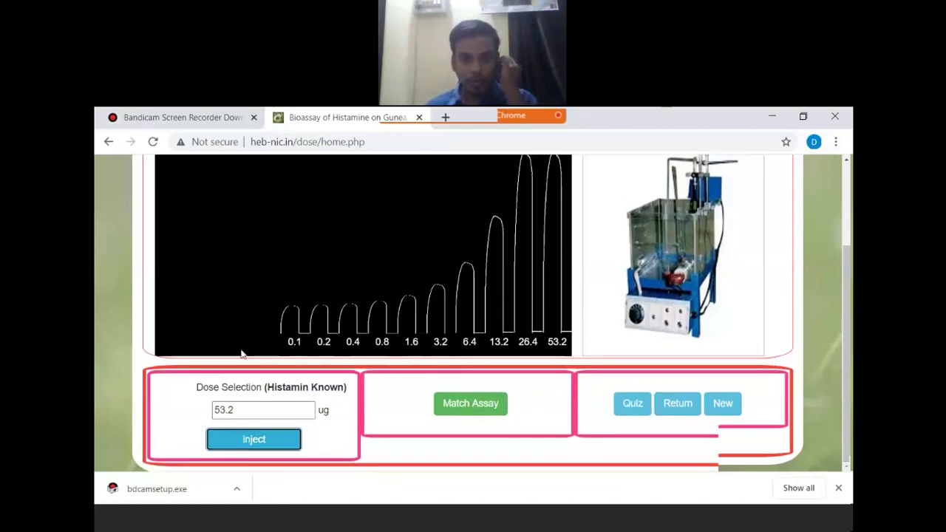
pyautogui.scroll(1, 354, 296)
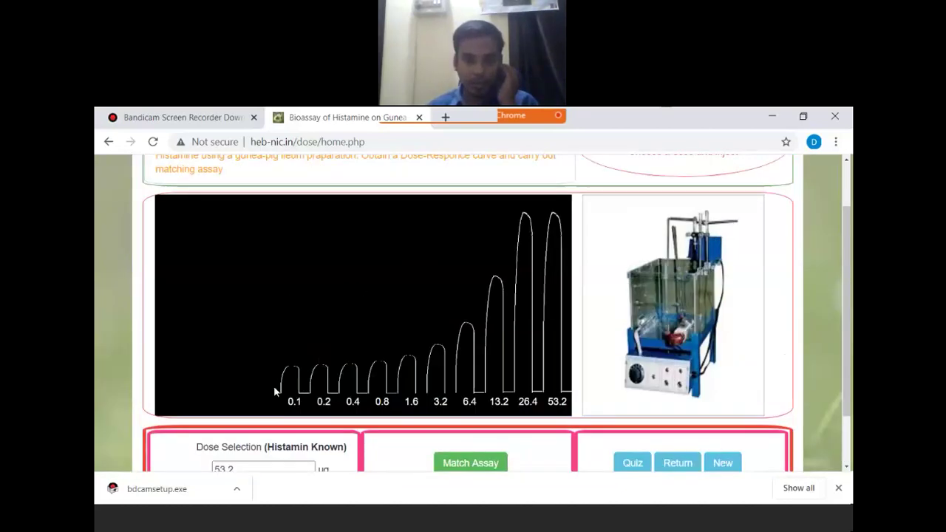